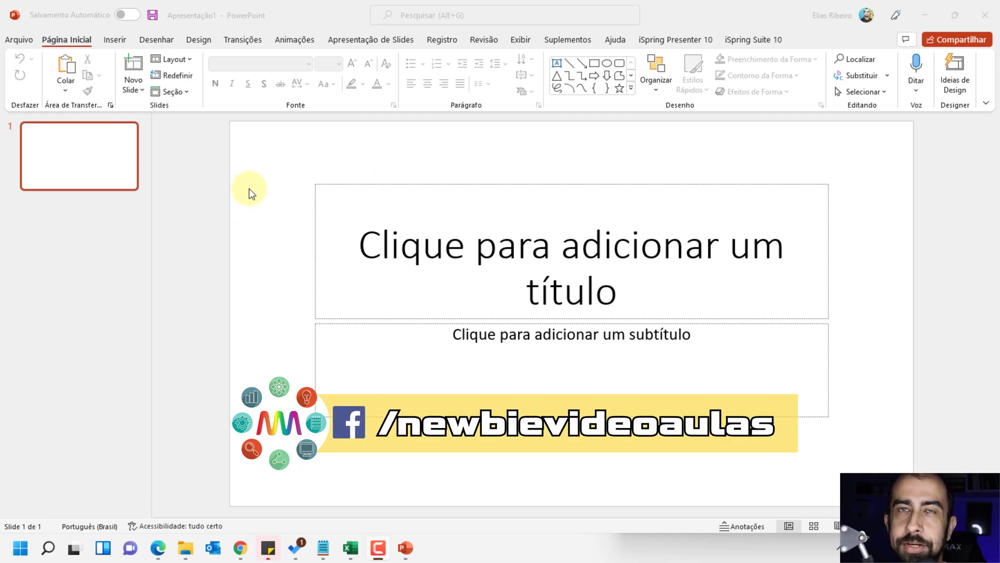
Fill the slide background with solid orange through Formatar Plano de Fundo's Cor list
right_click(269, 208)
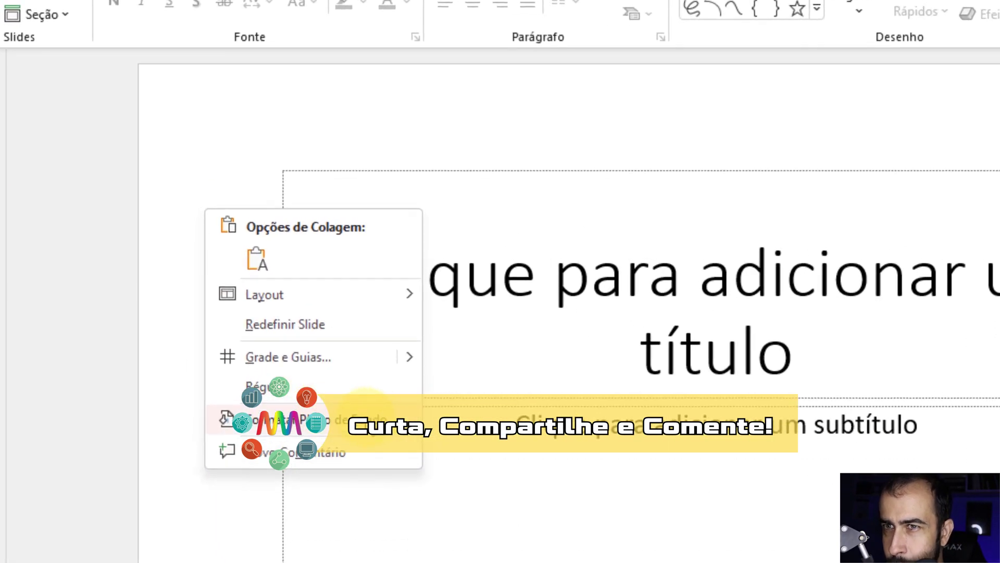
left_click(292, 419)
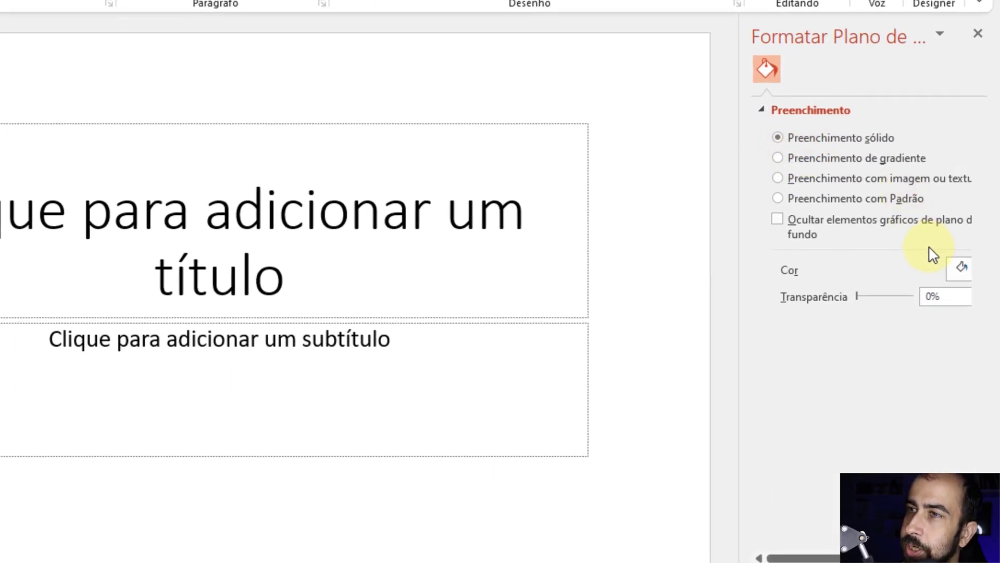
left_click(964, 268)
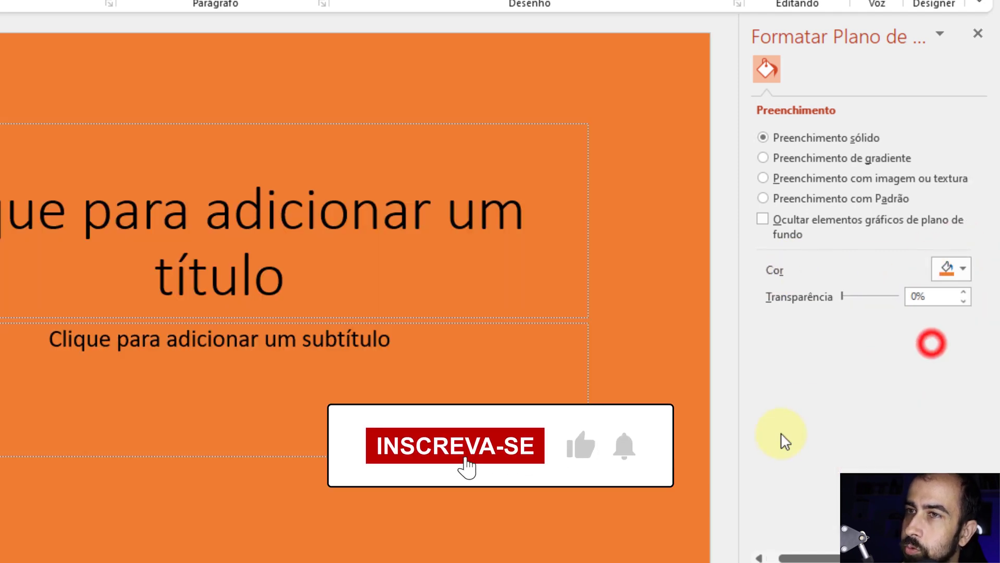
left_click(926, 338)
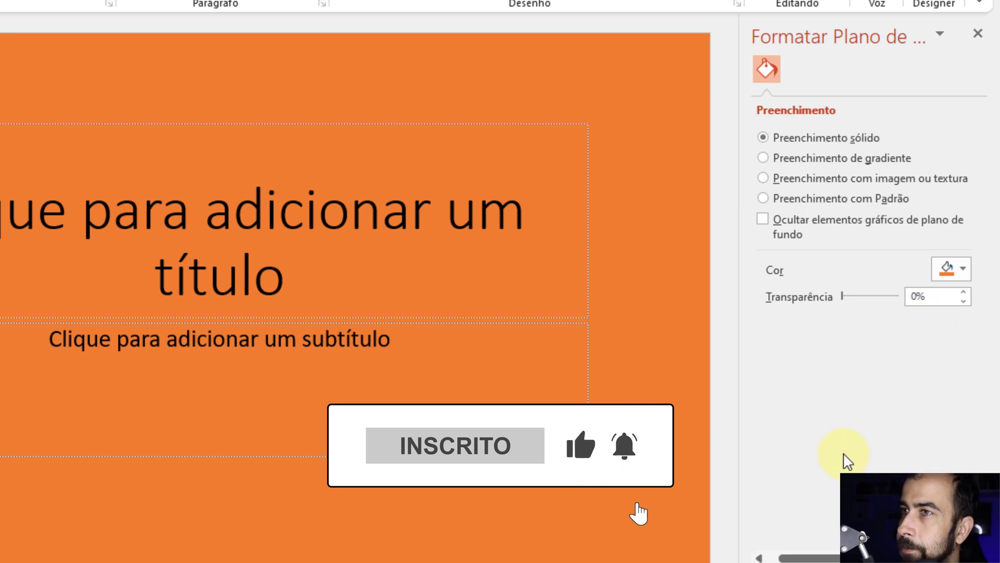
Apply the Gradiente de Luz - Ênfase 5 preset as a light blue gradient background
left_click(764, 158)
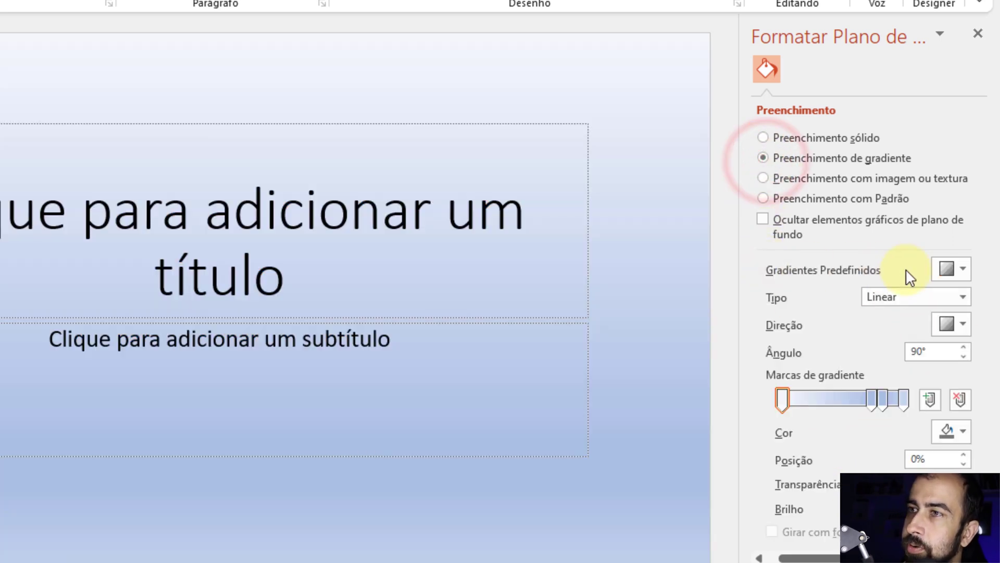
left_click(946, 267)
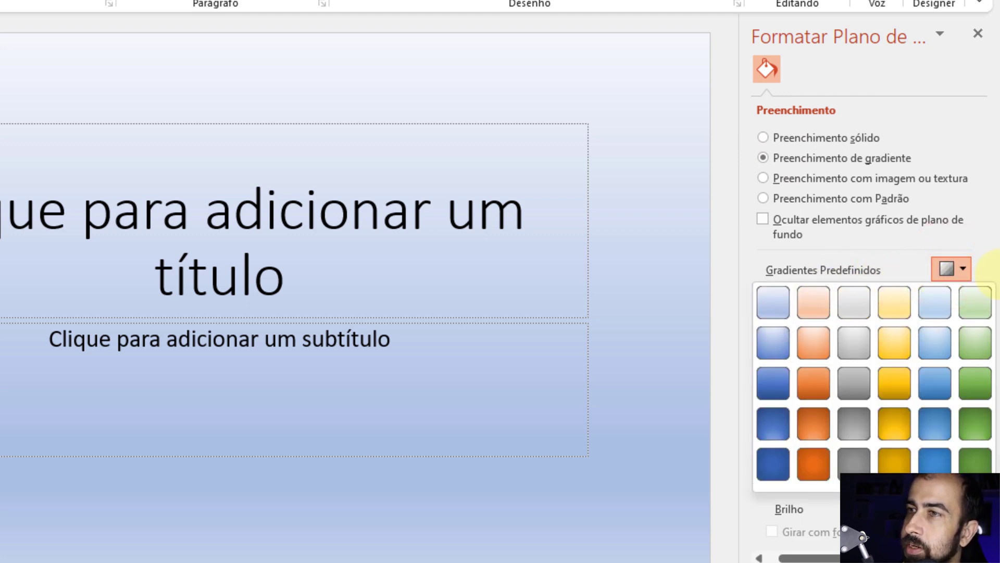
left_click(965, 262)
left_click(949, 271)
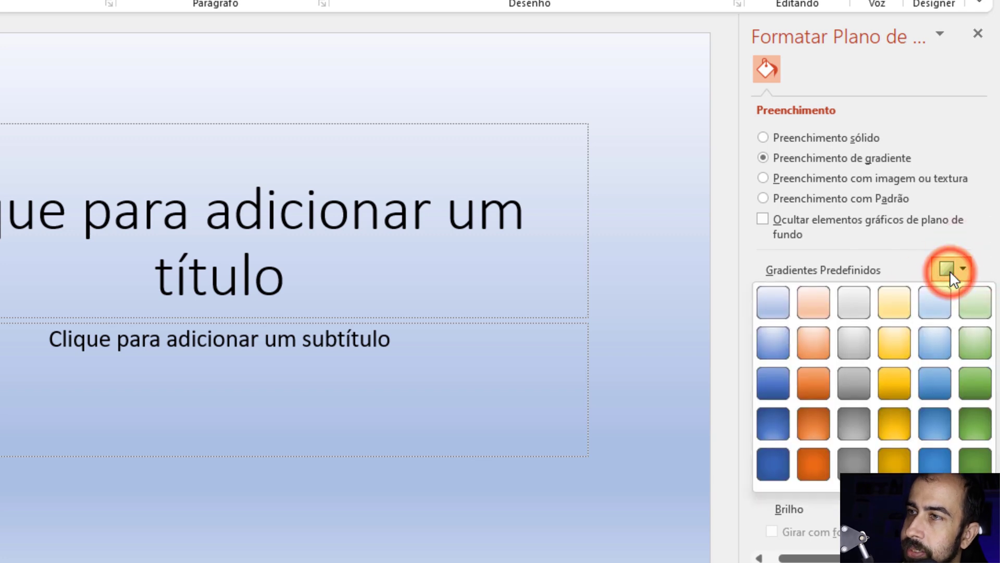
left_click(934, 308)
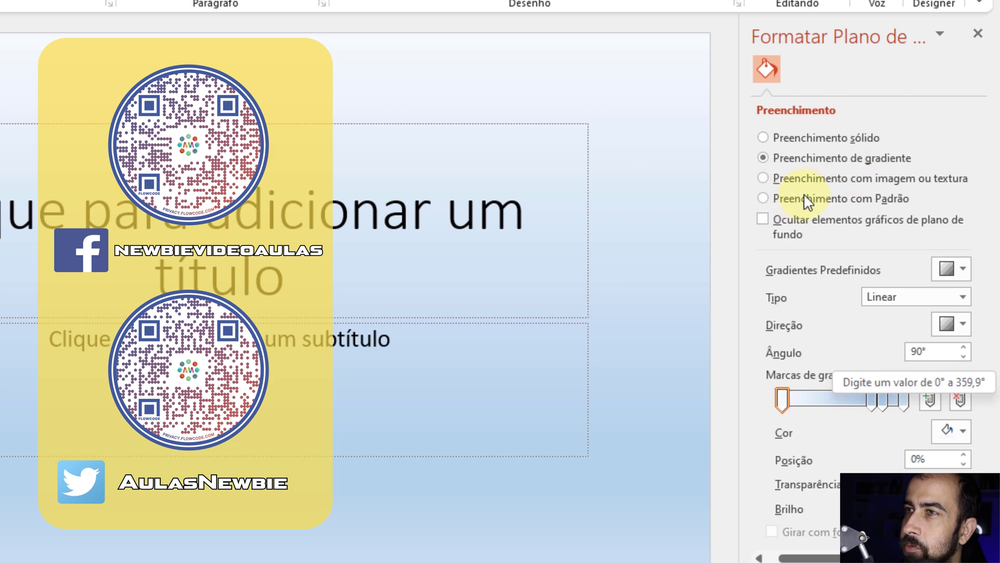
Switch to a pattern fill and, after trying several patterns, settle on orange diagonal stripes
left_click(764, 199)
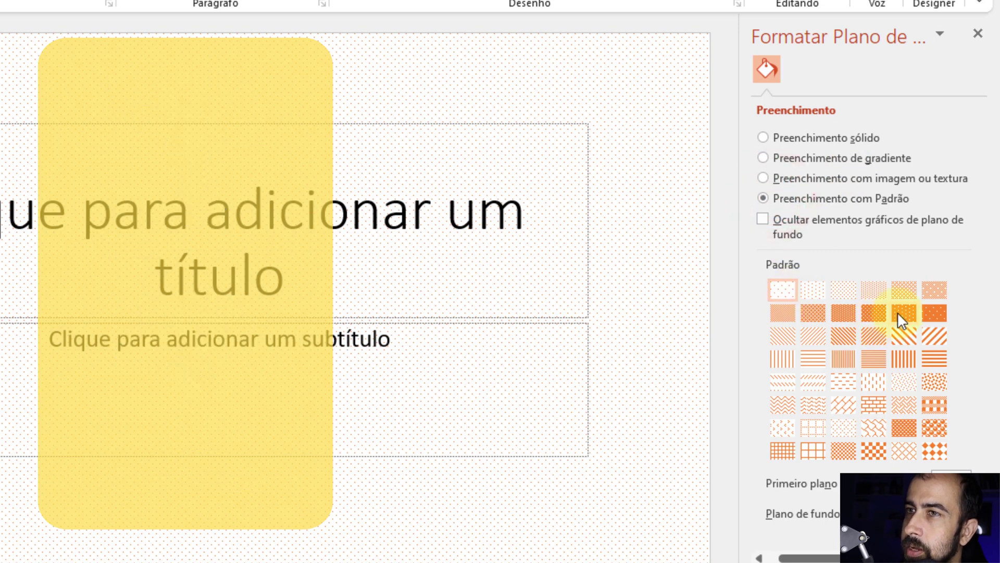
left_click(910, 306)
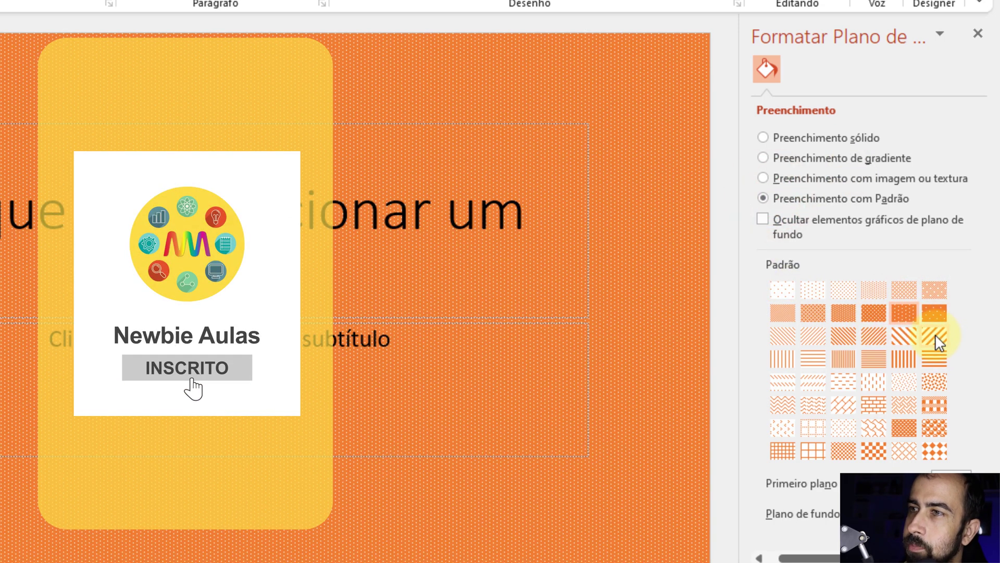
left_click(935, 334)
left_click(900, 332)
left_click(904, 289)
left_click(936, 287)
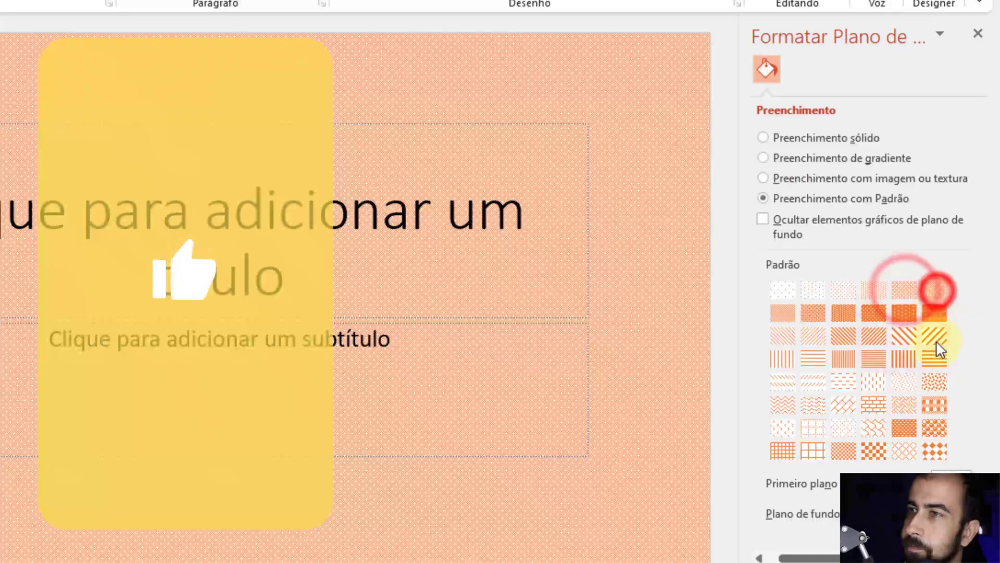
left_click(934, 337)
left_click(933, 404)
left_click(933, 428)
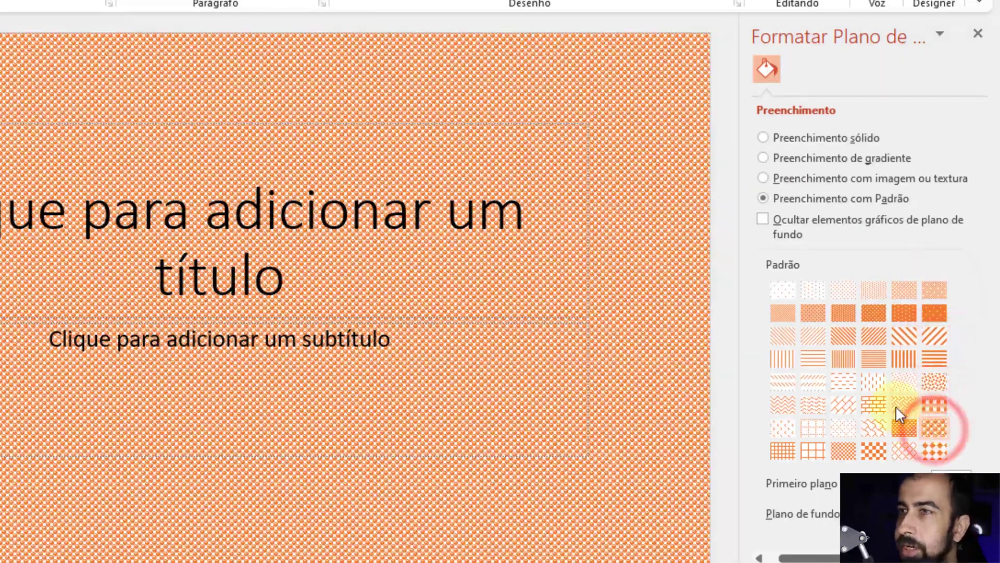
left_click(886, 380)
left_click(904, 339)
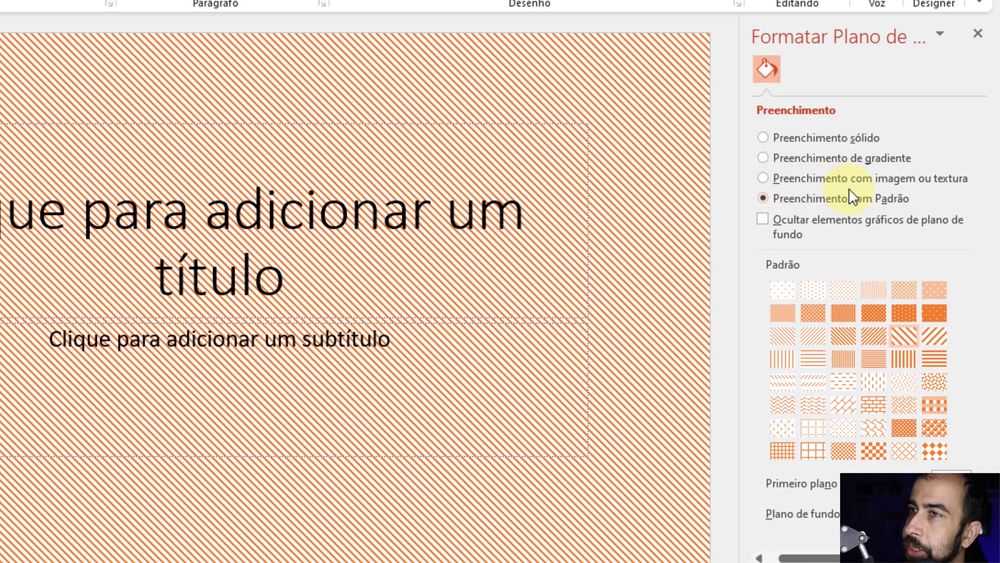
Give the background a beige woven texture fill and bring up the Inserir Imagens choices
left_click(763, 178)
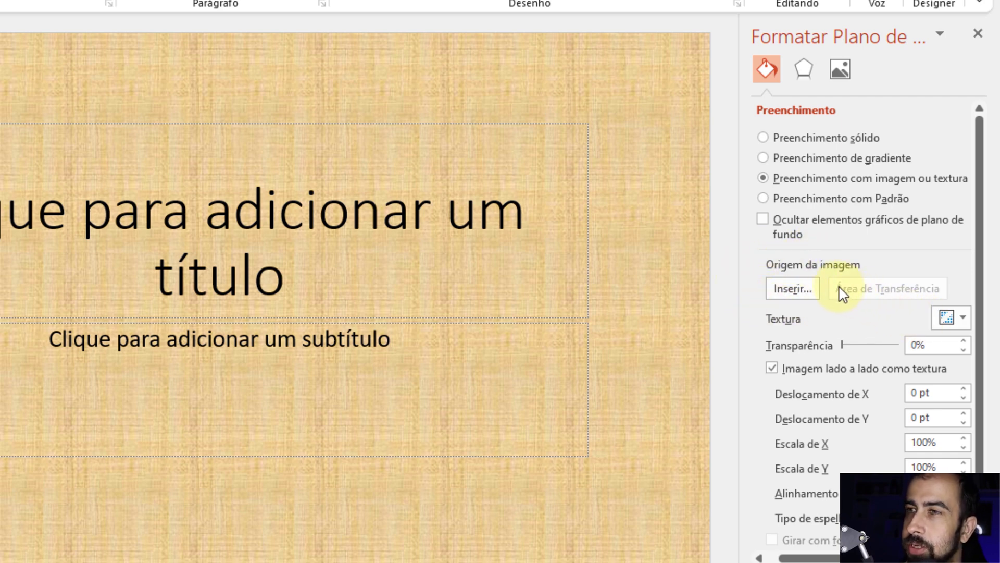
left_click(783, 288)
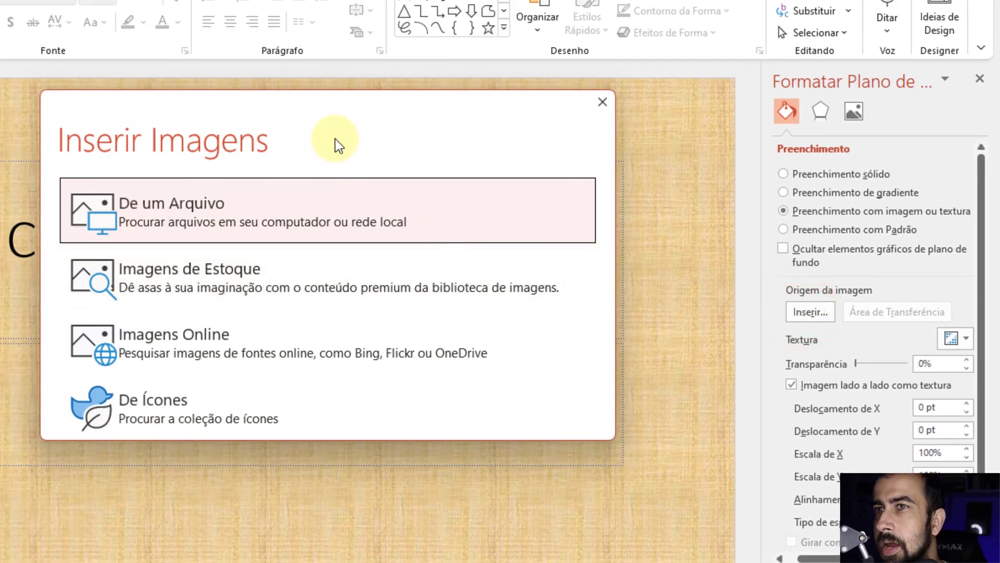
Pick capa youtube3.png from the !Artes novas folder as a picture from file
left_click(336, 141)
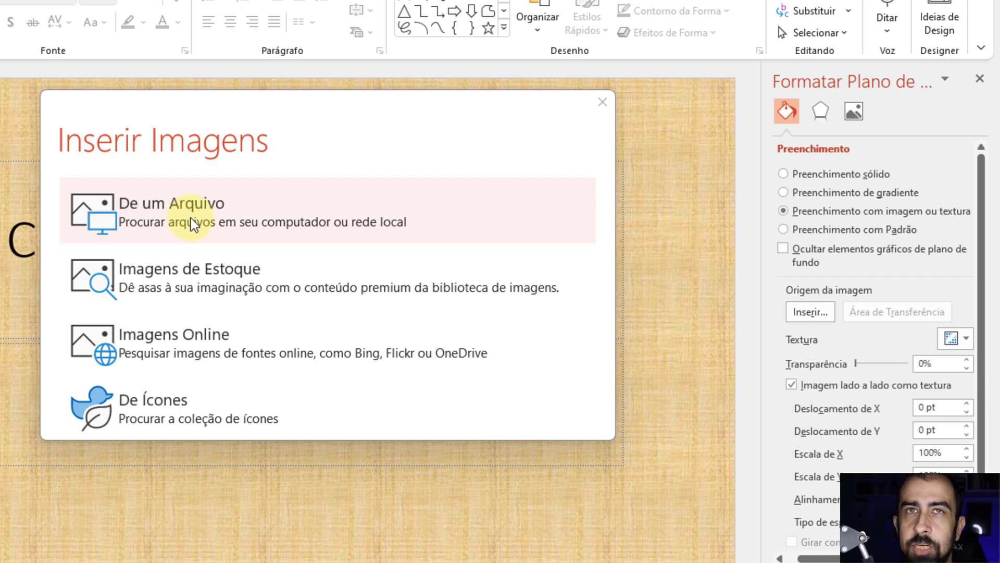
left_click(182, 213)
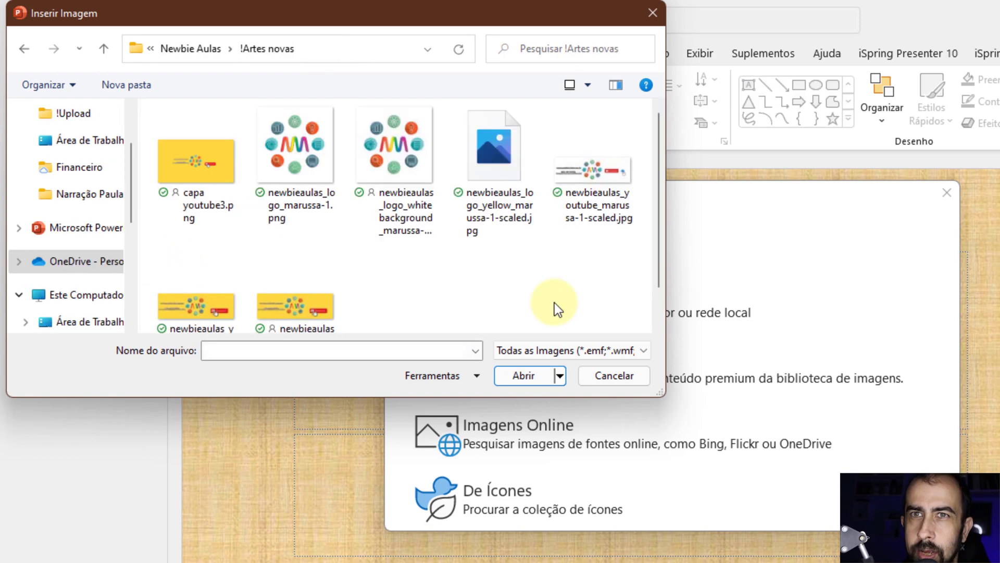
left_click(177, 168)
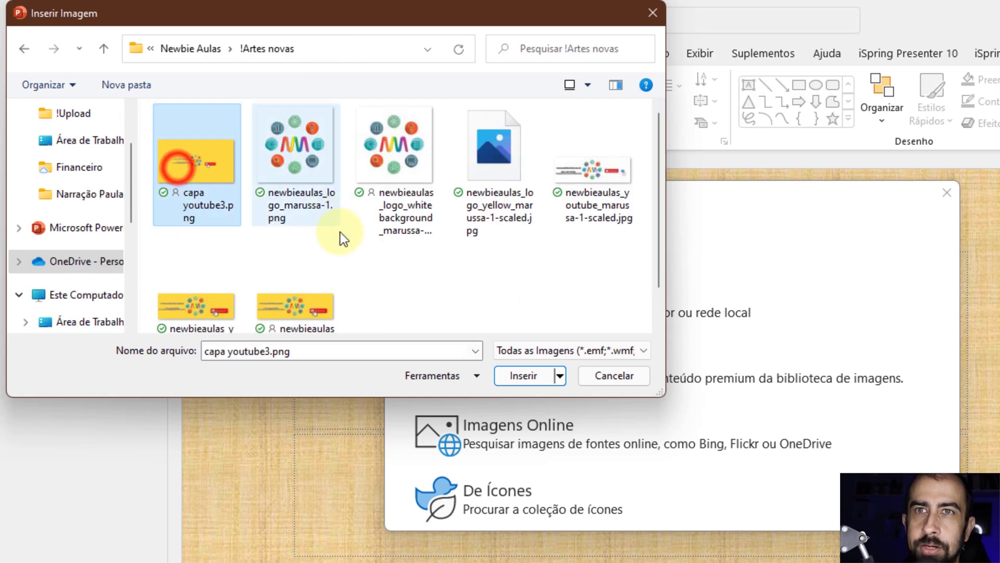
Insert capa youtube3.png as the background, trying tiling before leaving it stretched
left_click(523, 376)
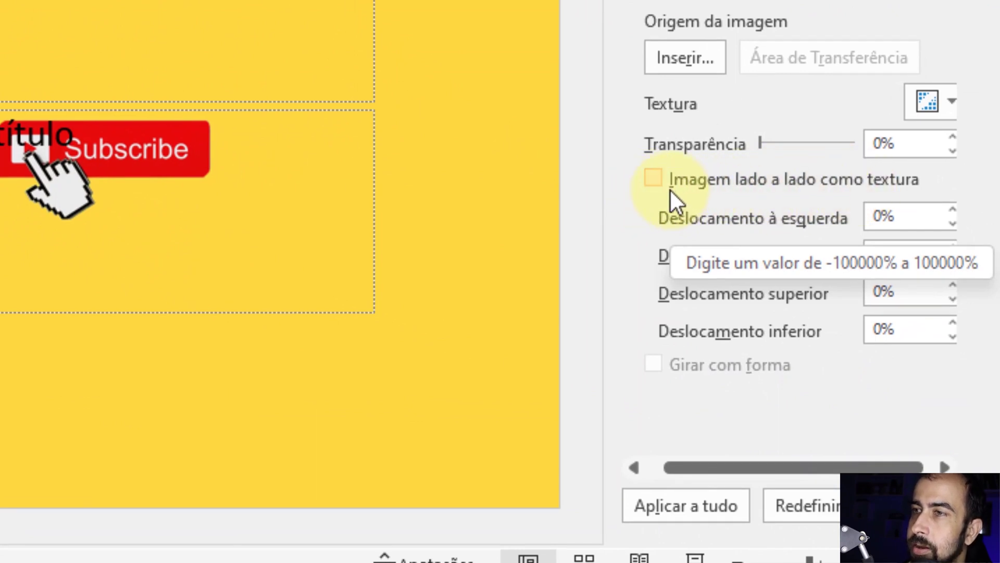
left_click(659, 183)
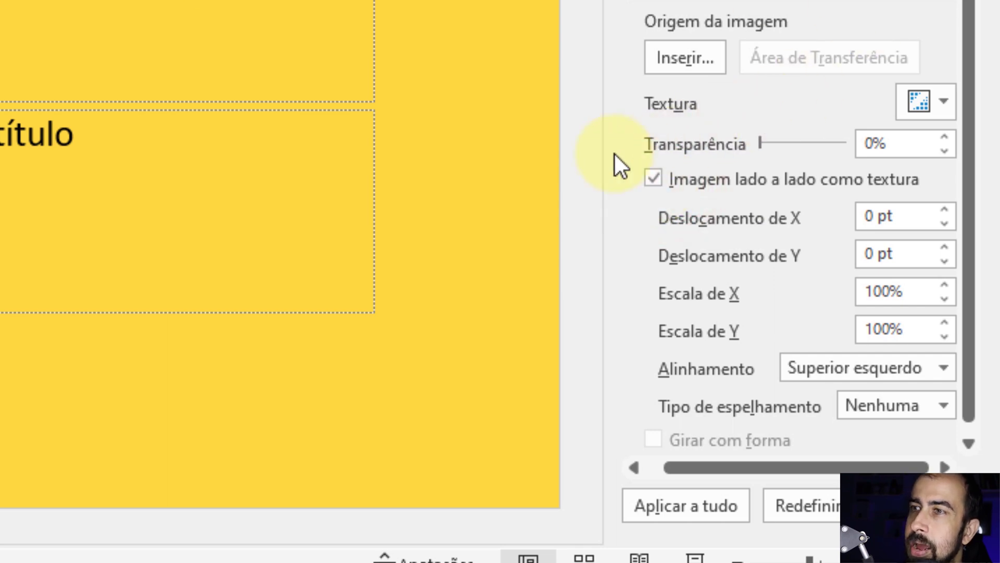
left_click(654, 181)
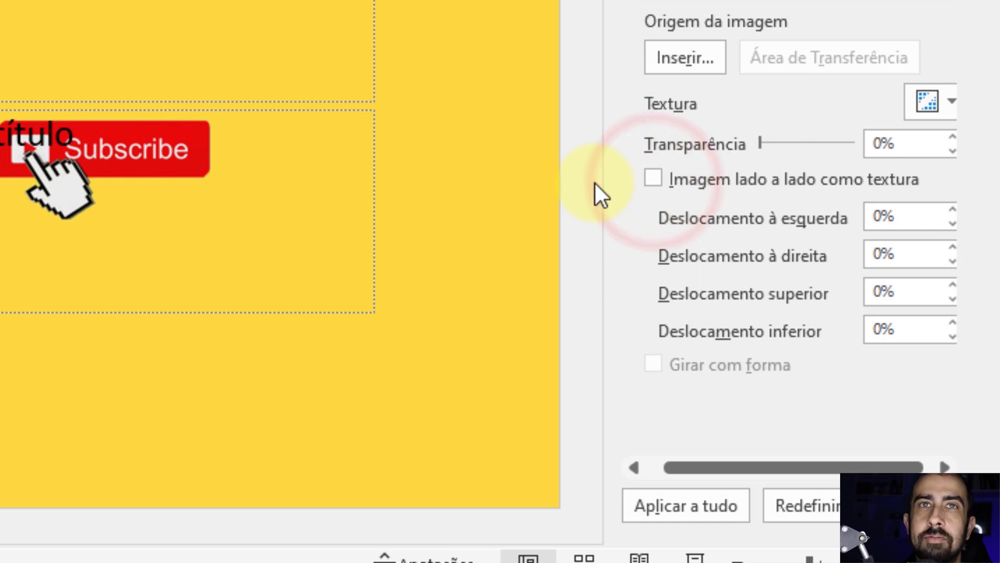